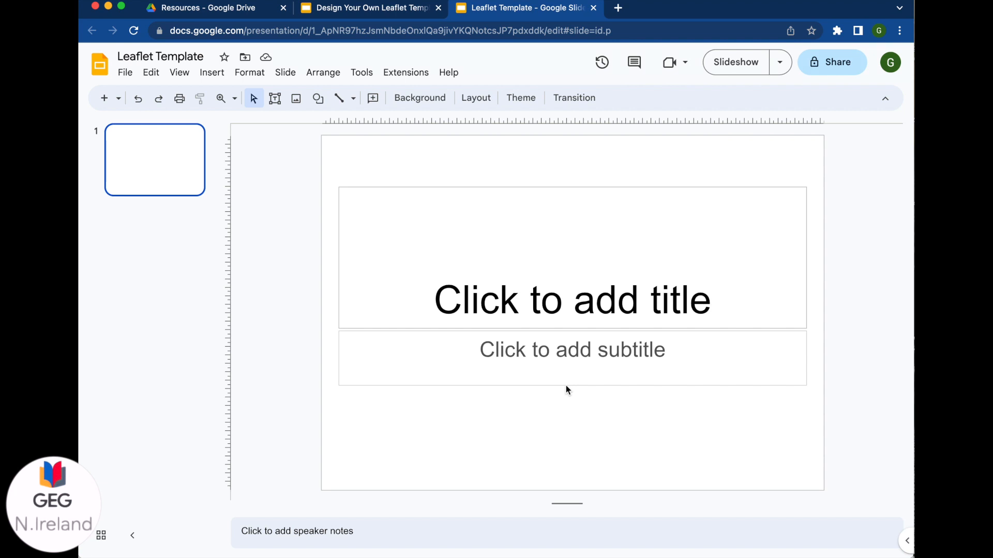
# Open the theme for editing and select its Blank layout
pyautogui.click(286, 73)
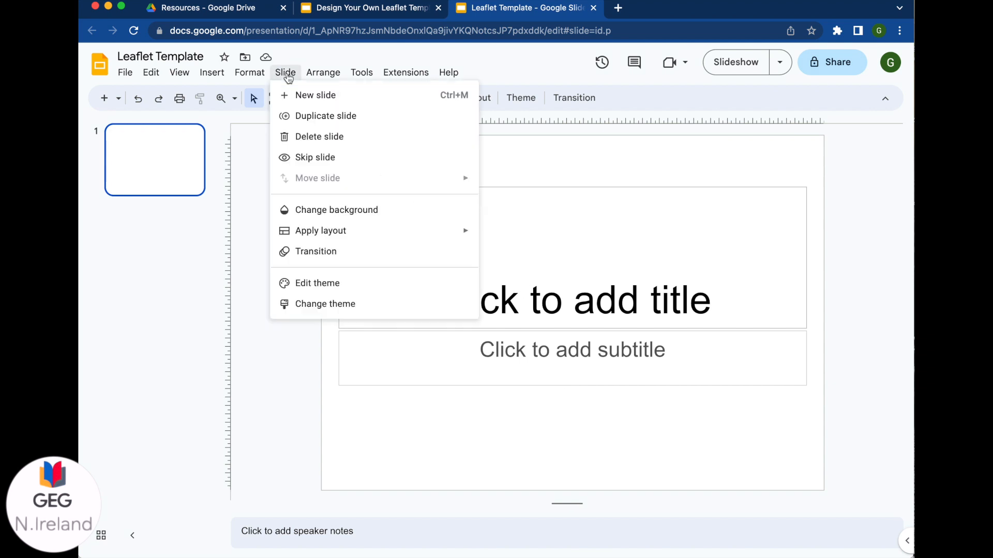
pyautogui.click(320, 285)
pyautogui.scroll(-5, 256, 368)
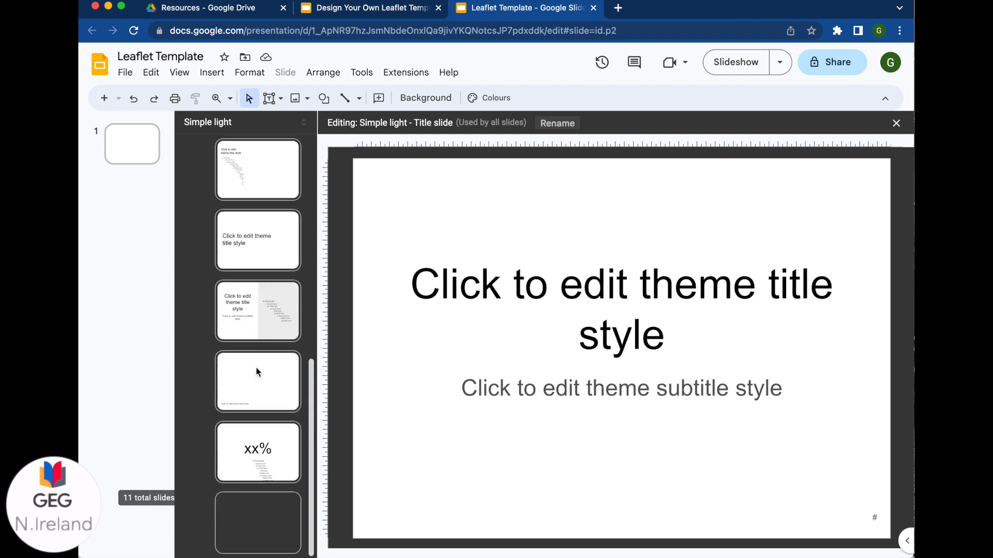
pyautogui.click(270, 519)
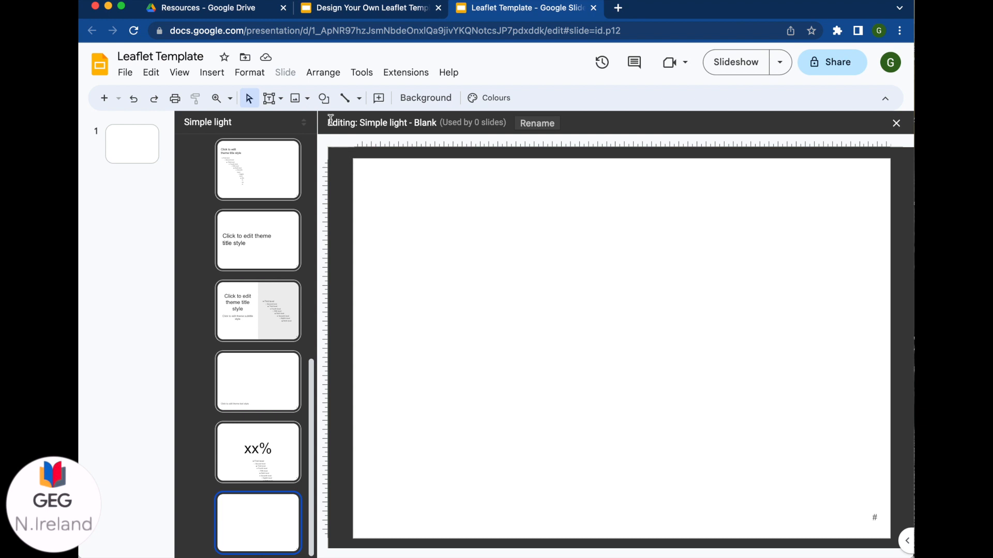
# Draw a rectangle about 9.2 cm wide and 21 cm high along the left edge of the Blank layout
pyautogui.click(326, 103)
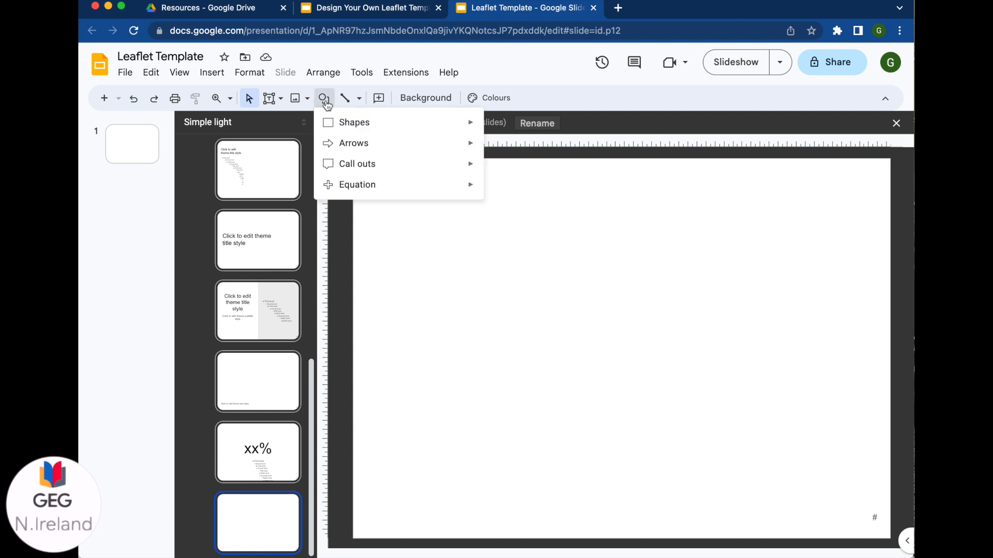
pyautogui.moveTo(411, 133)
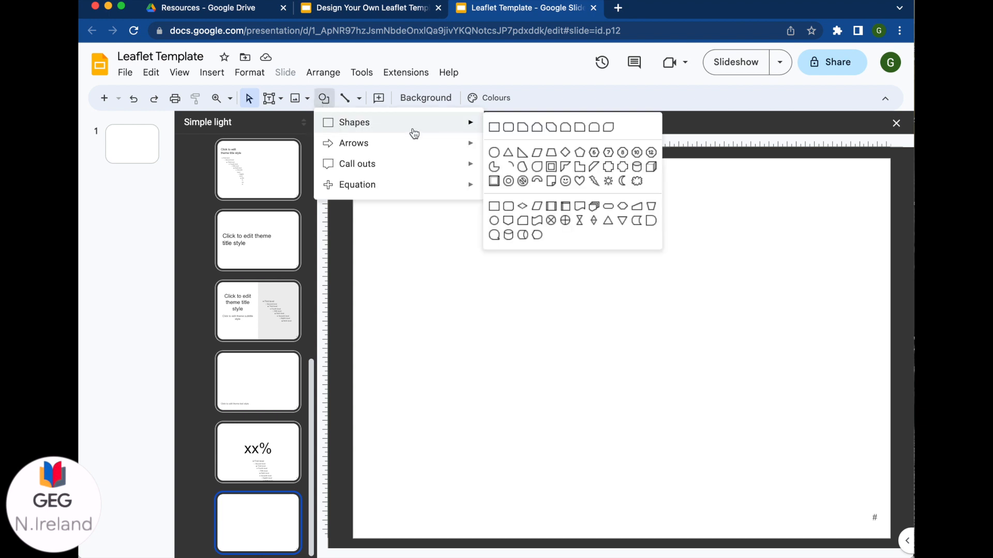
pyautogui.click(494, 128)
pyautogui.moveTo(353, 159); pyautogui.dragTo(522, 538)
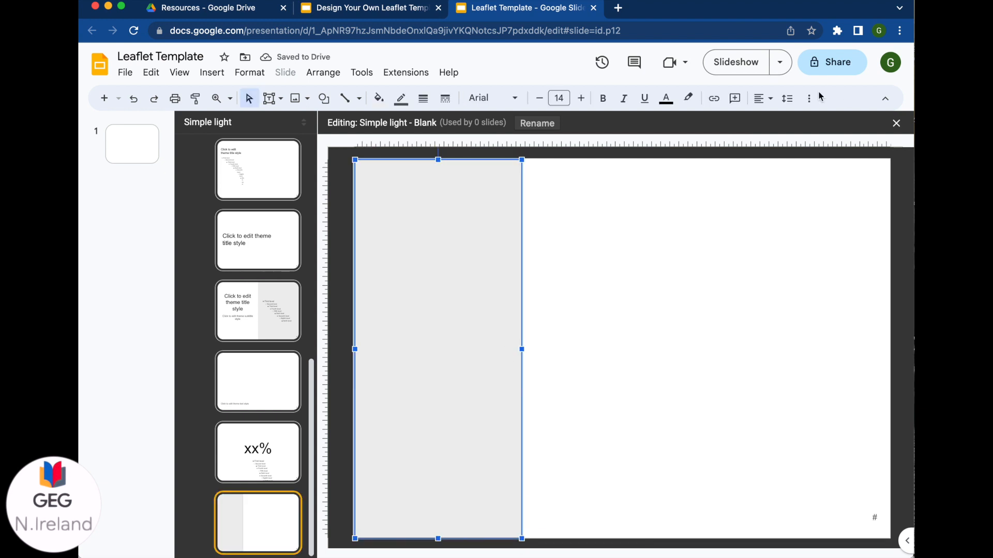
# Set the rectangle's width to 9.7 cm in its format options
pyautogui.click(727, 122)
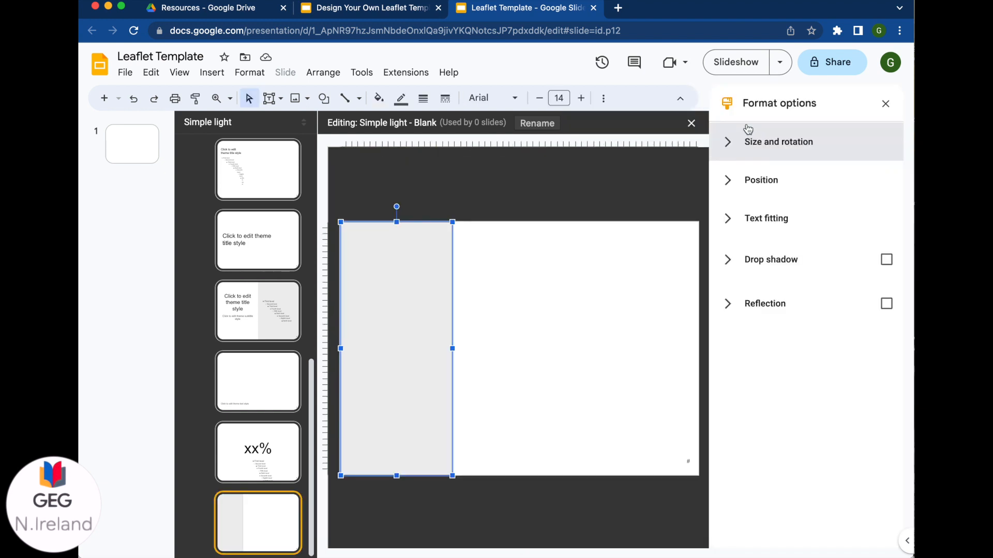
pyautogui.click(722, 145)
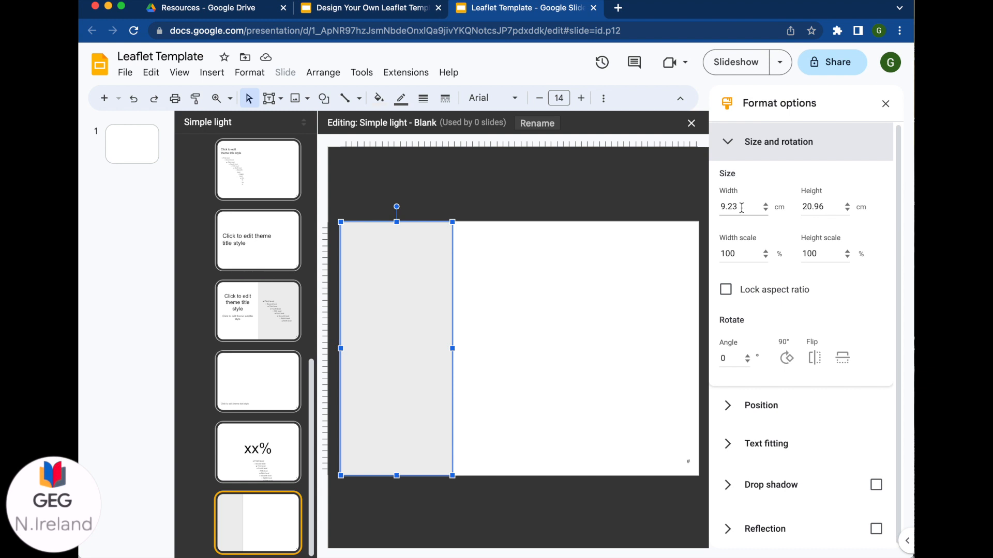
pyautogui.click(741, 207)
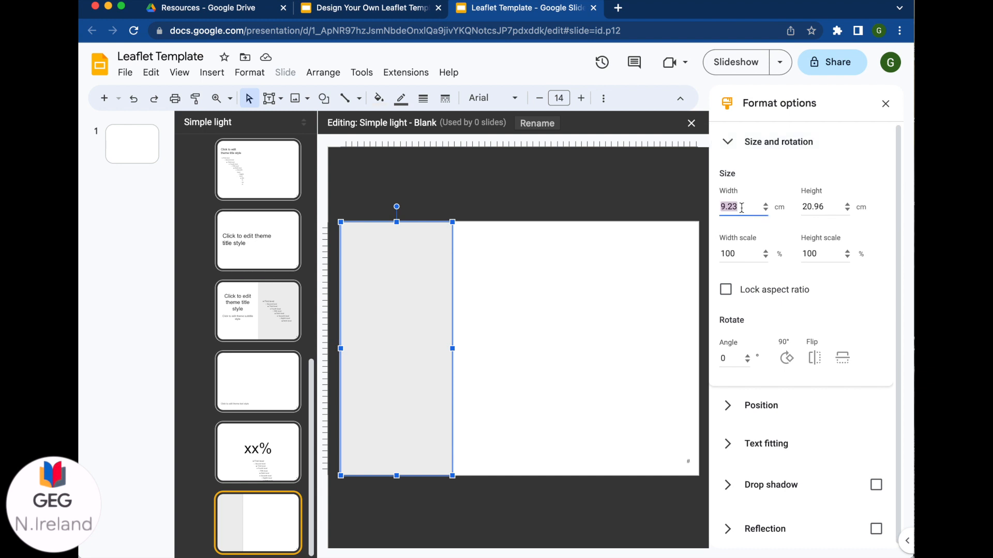
pyautogui.write('9')
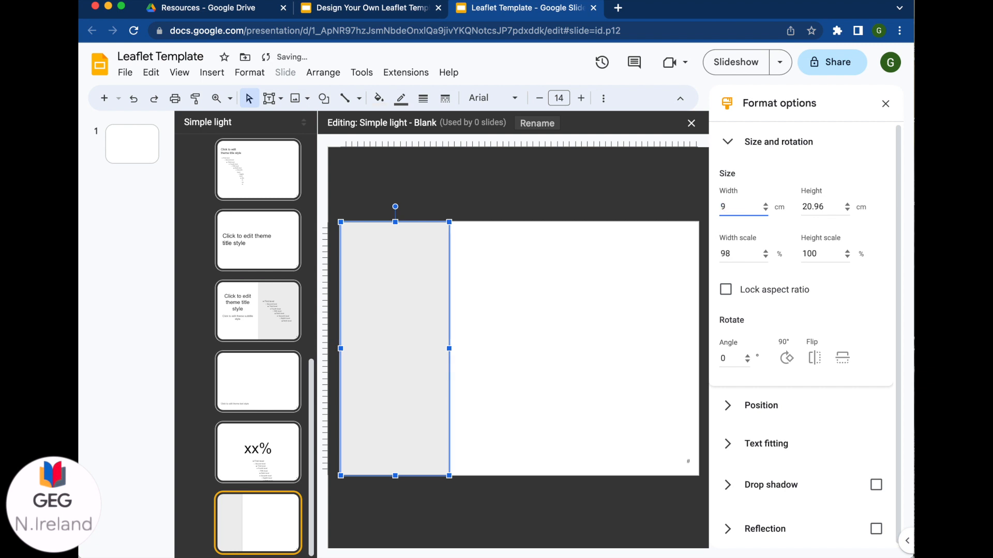
pyautogui.write('.7')
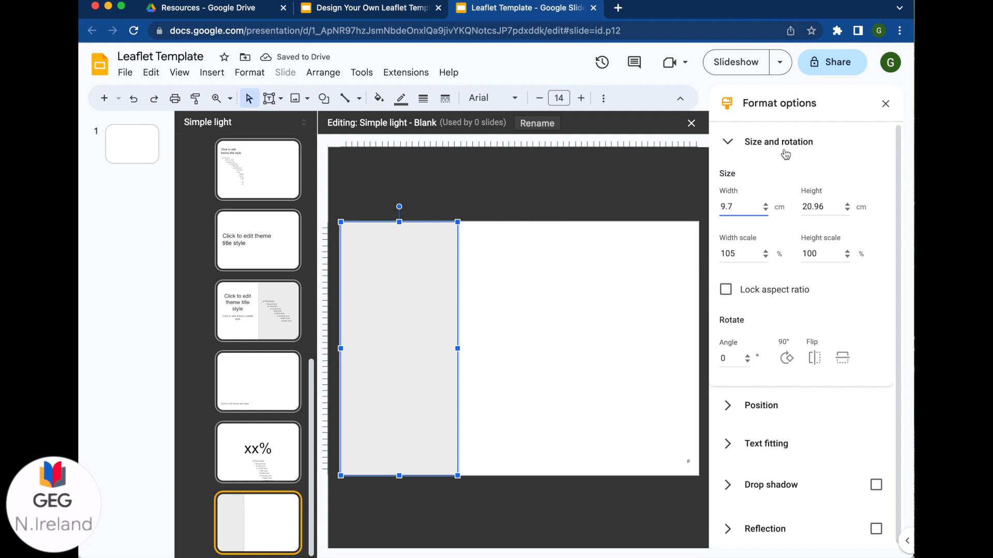
pyautogui.click(729, 145)
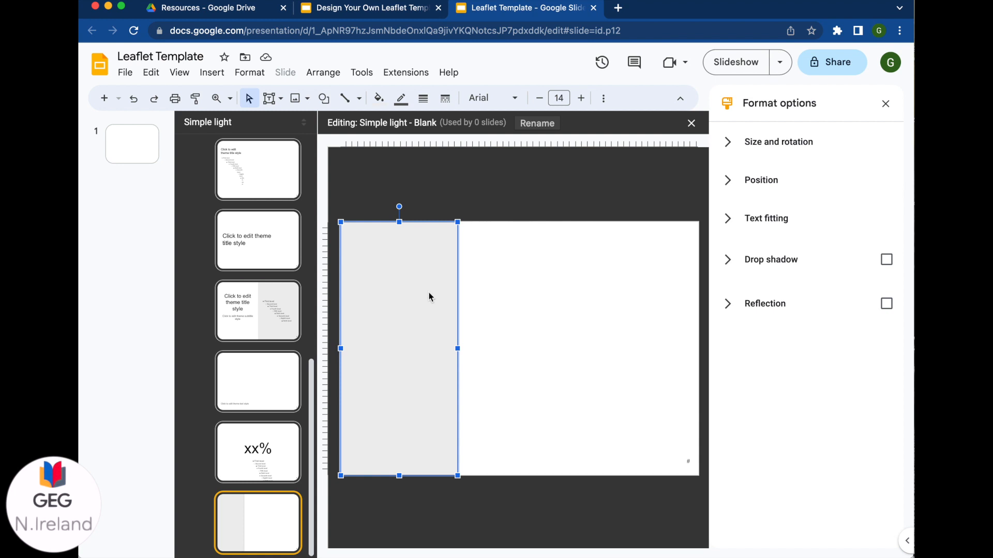
# Make the rectangle's fill transparent and set its border weight to 3px
pyautogui.click(378, 97)
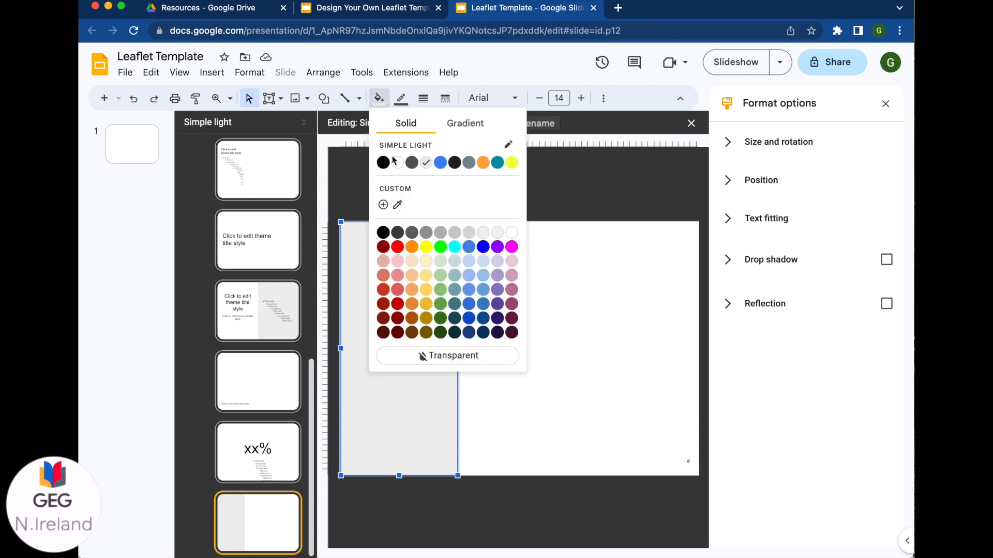
pyautogui.click(428, 356)
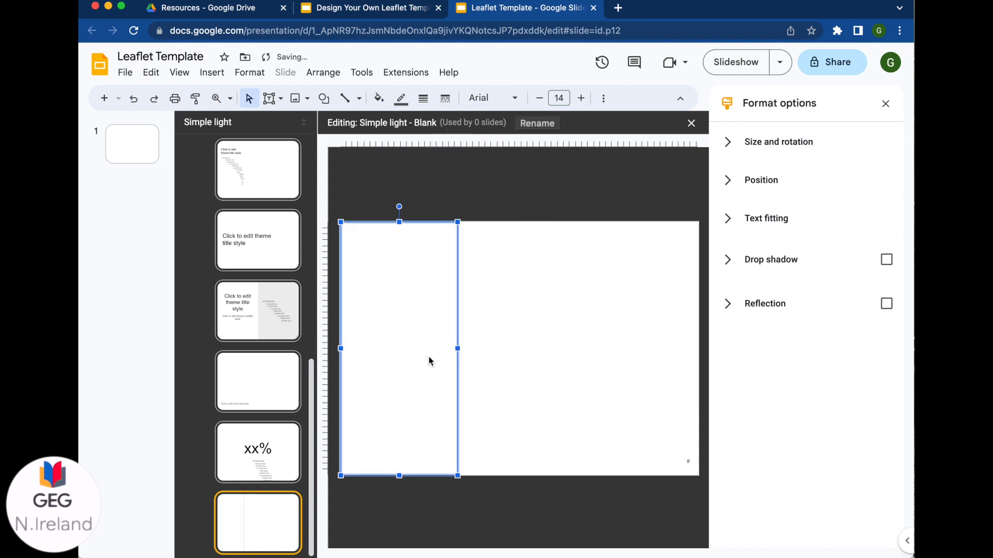
pyautogui.click(423, 98)
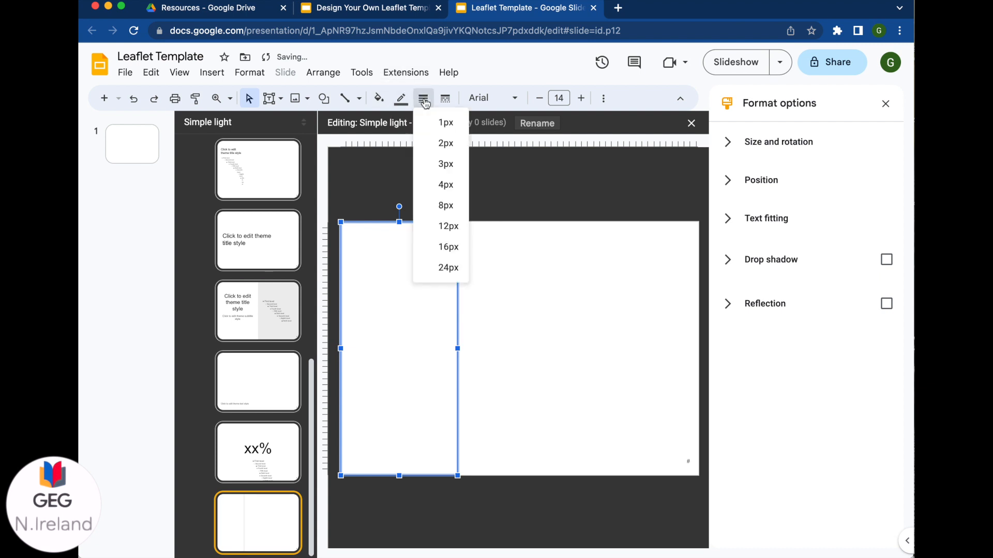
pyautogui.click(444, 165)
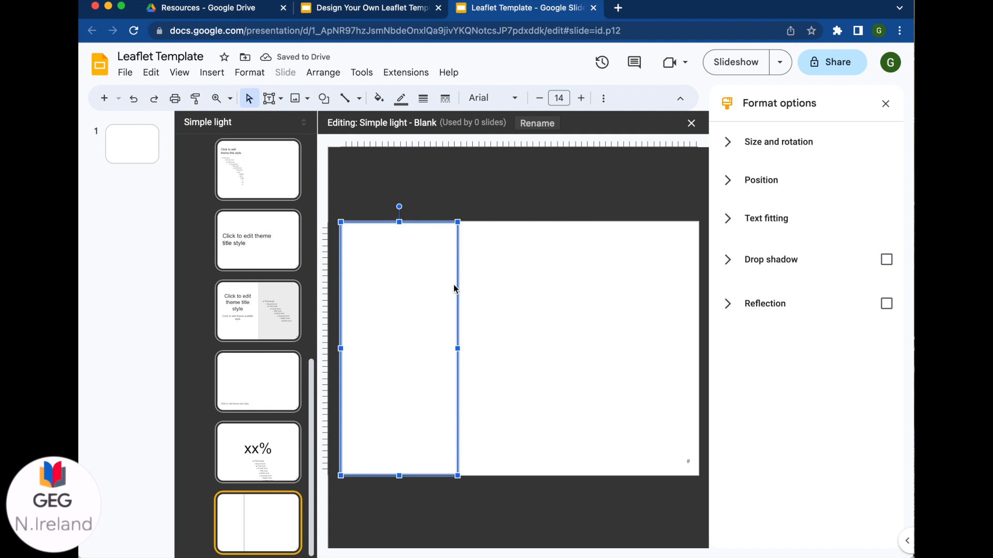
# Make two copies of the rectangle and place them as the layout's middle and right panels
pyautogui.press('super+d')
pyautogui.moveTo(441, 306); pyautogui.dragTo(561, 301)
pyautogui.press('super+v')
pyautogui.moveTo(419, 334); pyautogui.dragTo(649, 324)
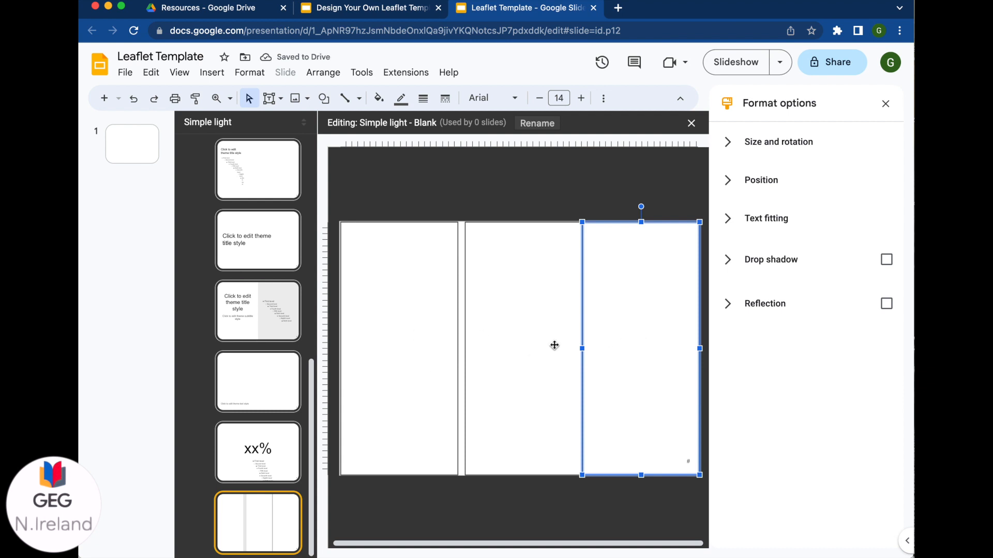
# Centre the middle panel between the outer two and nudge it up in line with their upper edges
pyautogui.moveTo(535, 325); pyautogui.dragTo(529, 327)
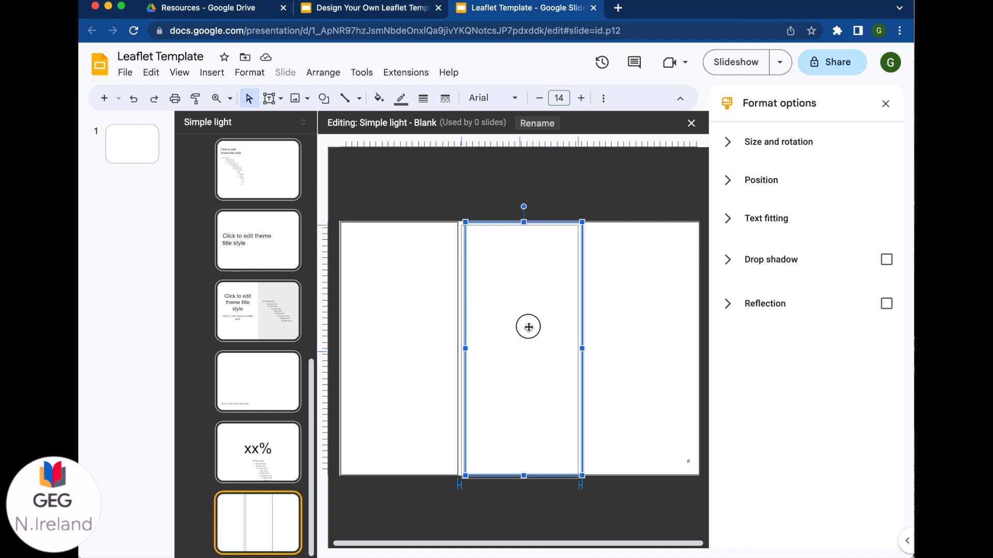
pyautogui.moveTo(529, 327); pyautogui.dragTo(528, 327)
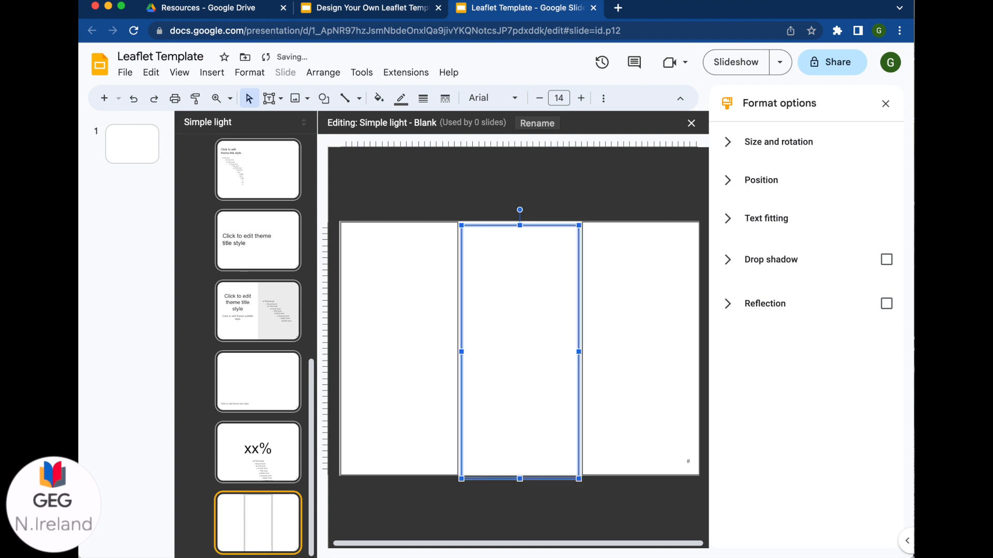
pyautogui.press('Up')
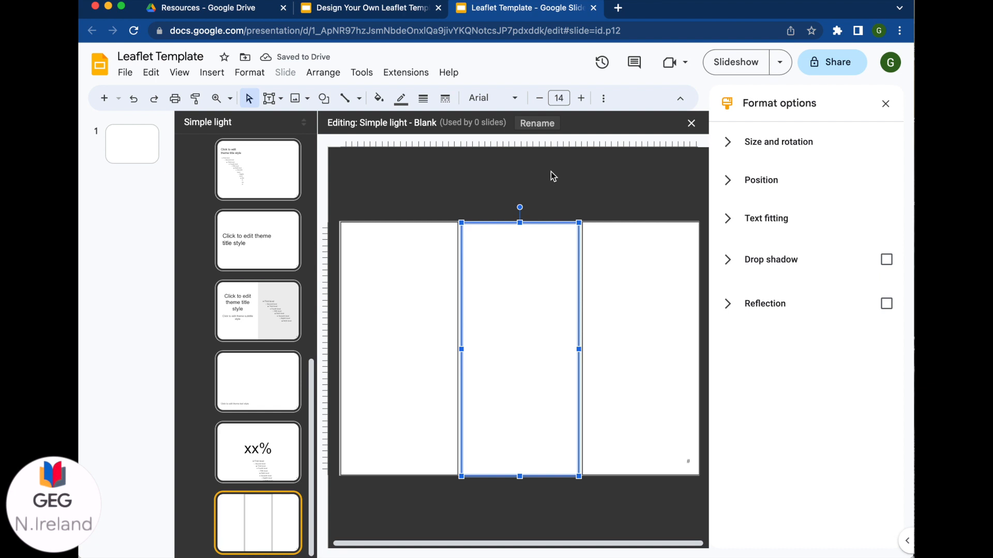
pyautogui.click(550, 171)
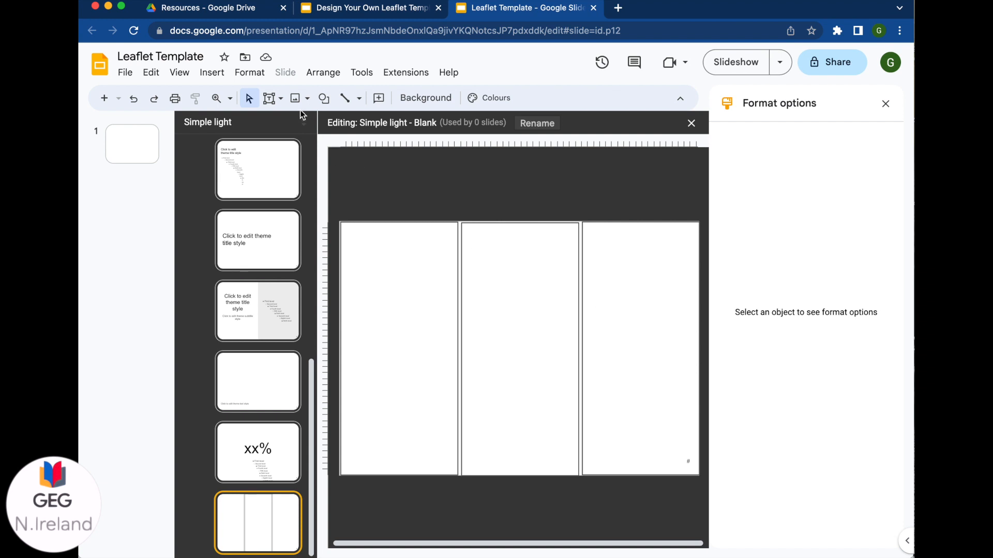
# Add a small text box reading 5 in the upper-left corner of the left panel
pyautogui.click(270, 98)
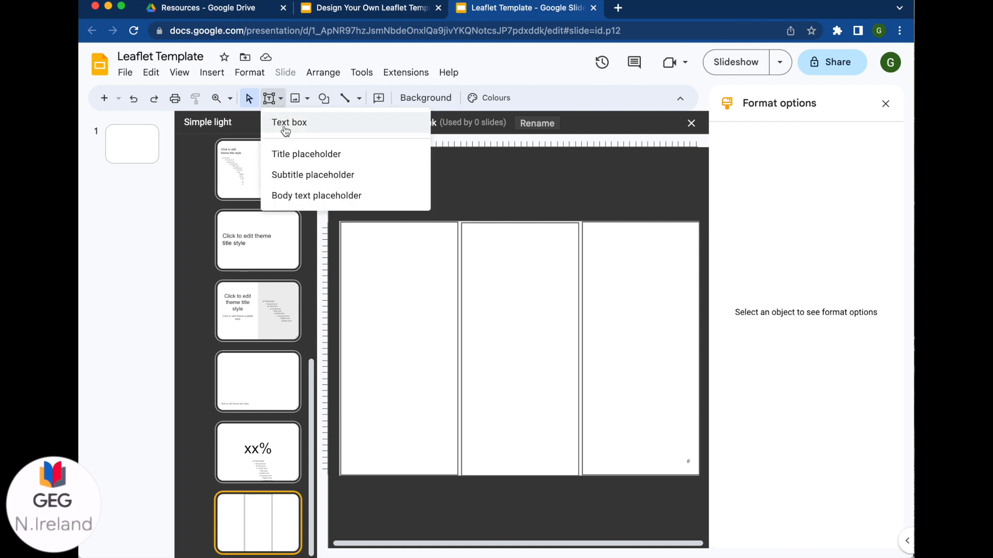
pyautogui.click(284, 126)
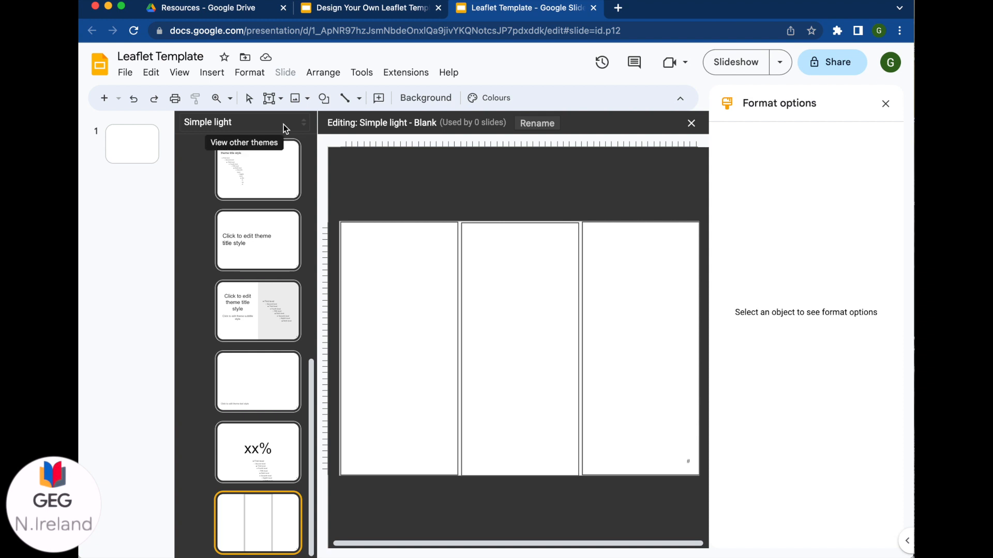
pyautogui.moveTo(342, 226); pyautogui.dragTo(357, 239)
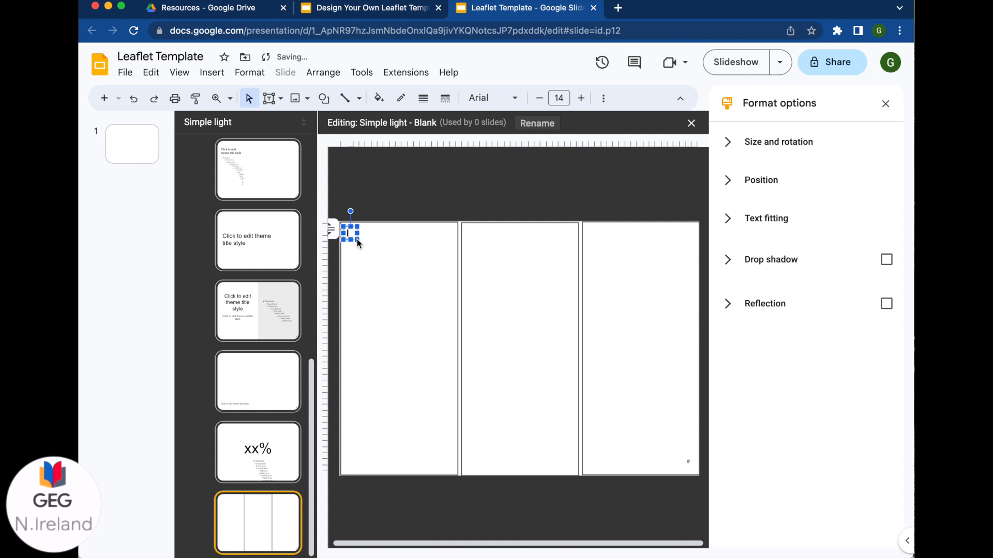
pyautogui.write('5')
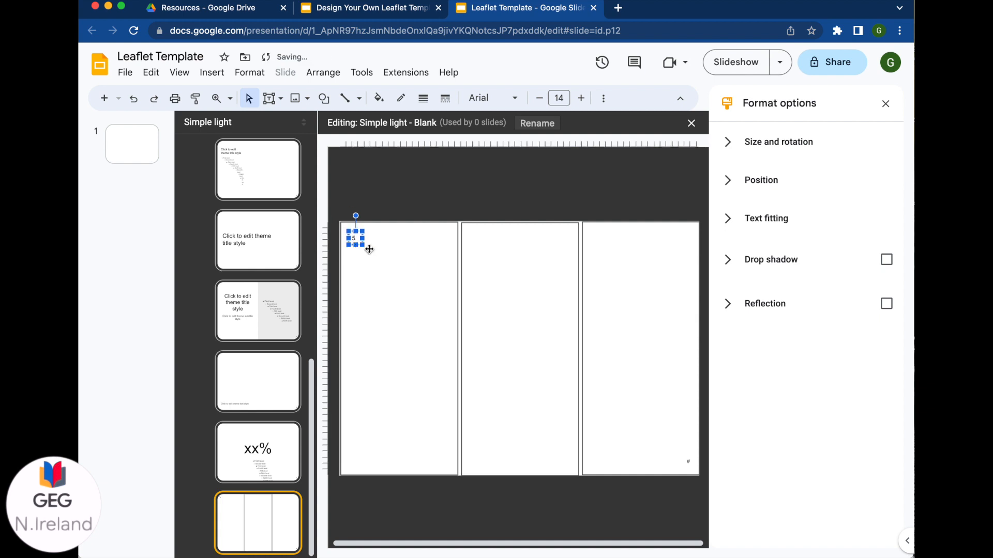
# Place a copy of the number label in the middle panel's upper-left corner and change it to 6
pyautogui.moveTo(362, 242); pyautogui.dragTo(469, 234)
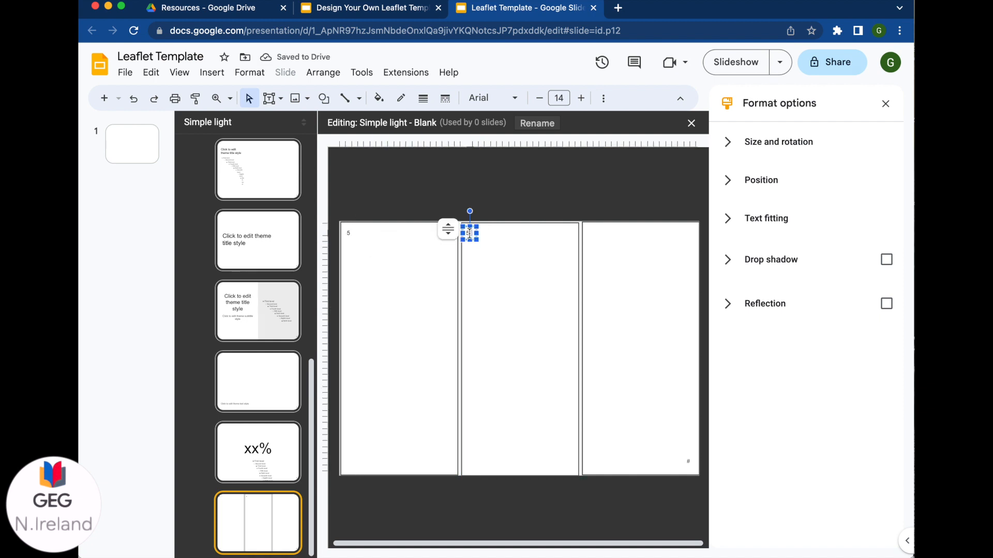
pyautogui.doubleClick(470, 234)
pyautogui.write('6')
pyautogui.click(492, 240)
pyautogui.click(470, 232)
pyautogui.click(473, 274)
pyautogui.click(446, 194)
# Paste another number label into the right panel's upper-left corner and change it to 1
pyautogui.press('super+v')
pyautogui.moveTo(363, 246); pyautogui.dragTo(593, 235)
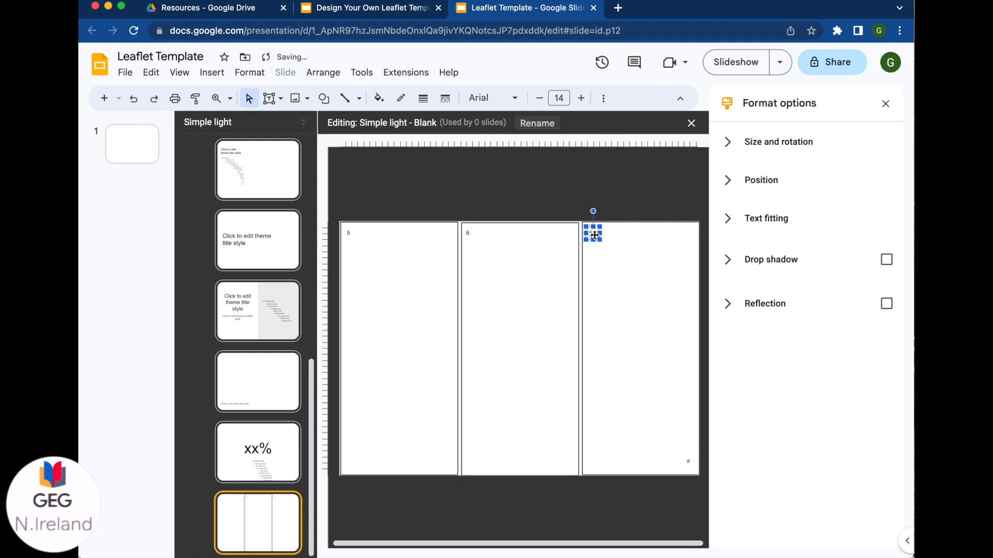
pyautogui.press('BackSpace')
pyautogui.write('1')
pyautogui.click(555, 189)
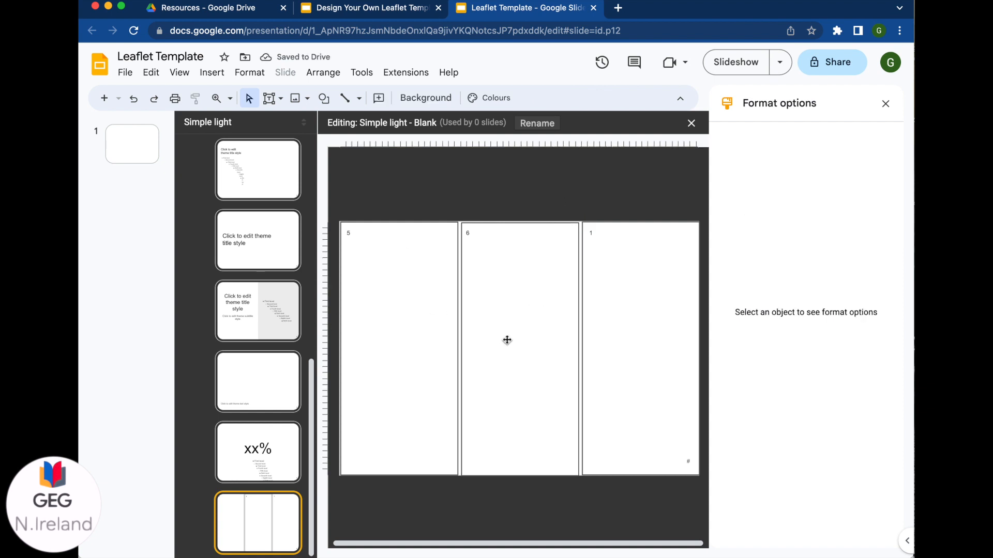
# Duplicate the three-panel Blank layout and renumber the copy's panels 2, 3 and 4 from left to right
pyautogui.rightClick(283, 514)
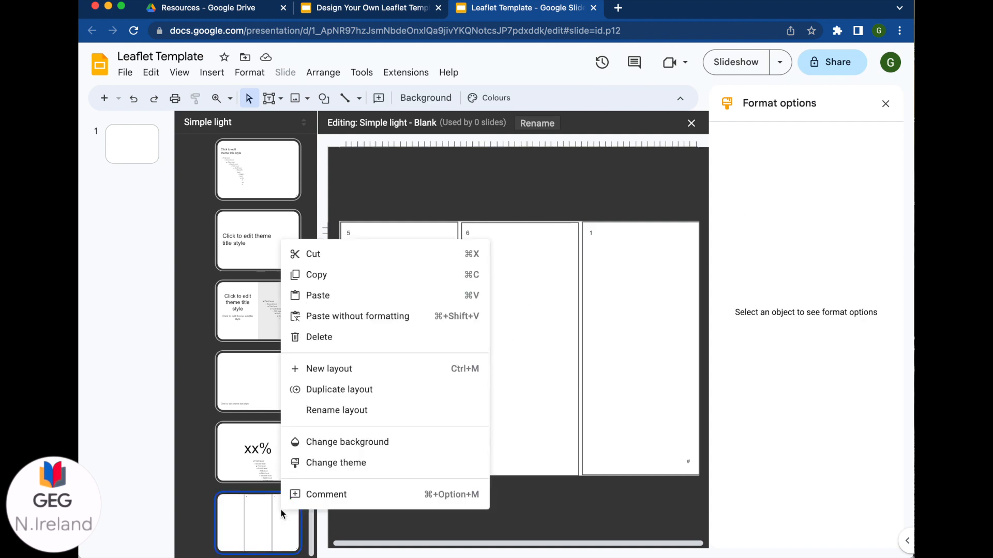
pyautogui.click(336, 394)
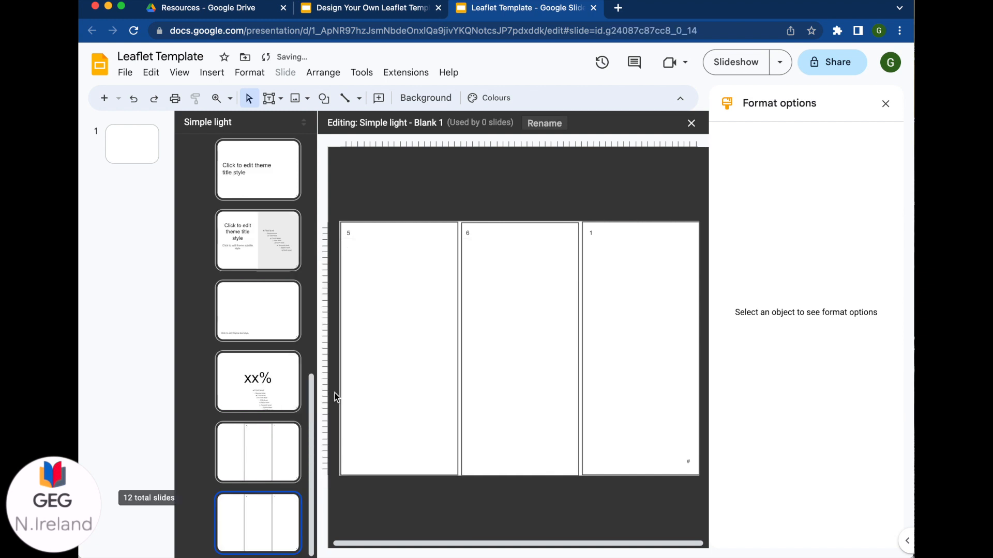
pyautogui.click(348, 232)
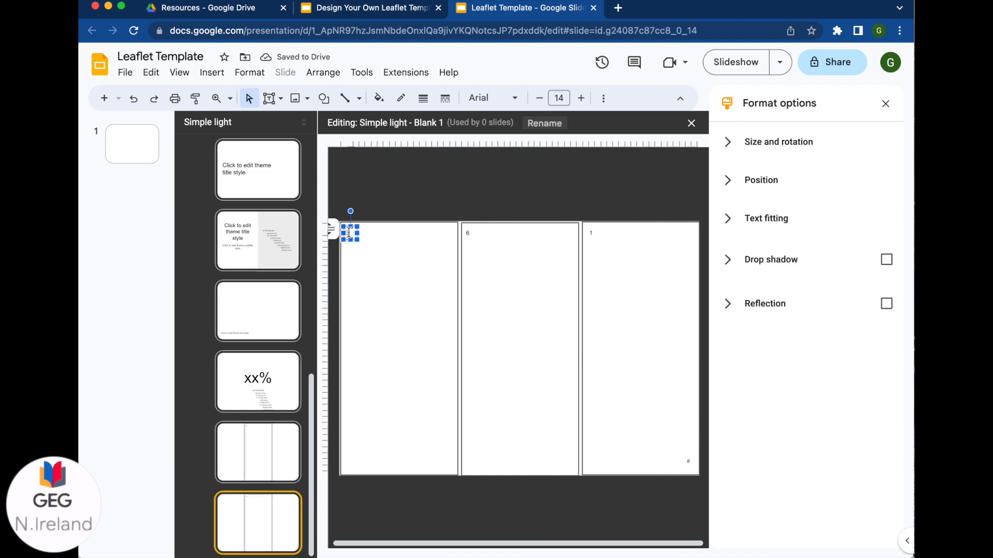
pyautogui.press('BackSpace')
pyautogui.write('2')
pyautogui.click(468, 232)
pyautogui.press('BackSpace')
pyautogui.write('3')
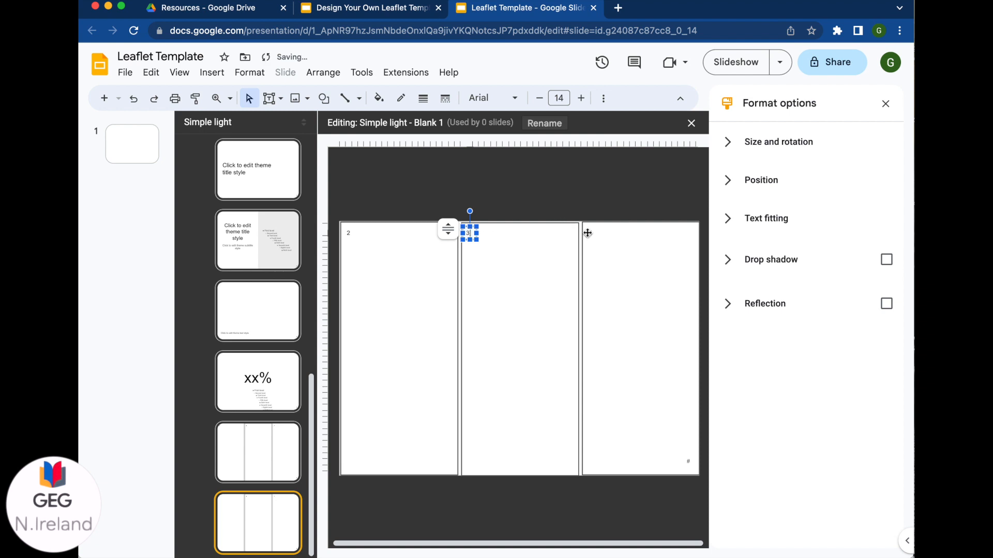
pyautogui.click(592, 233)
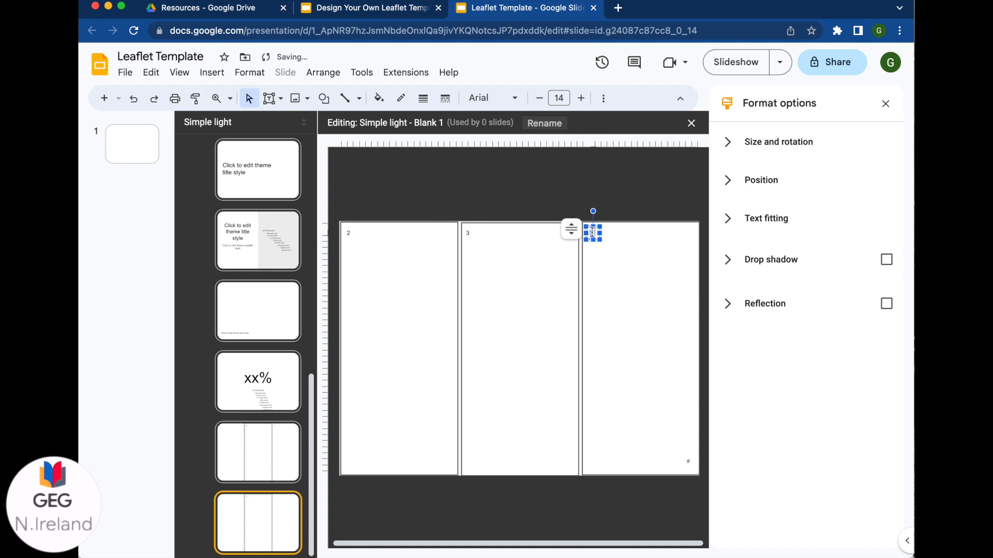
pyautogui.click(578, 184)
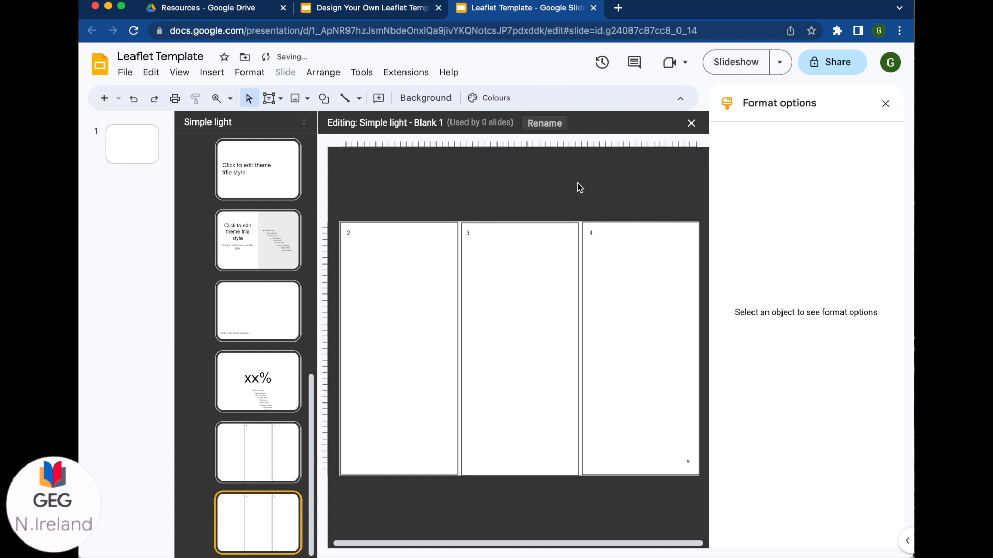
pyautogui.click(278, 436)
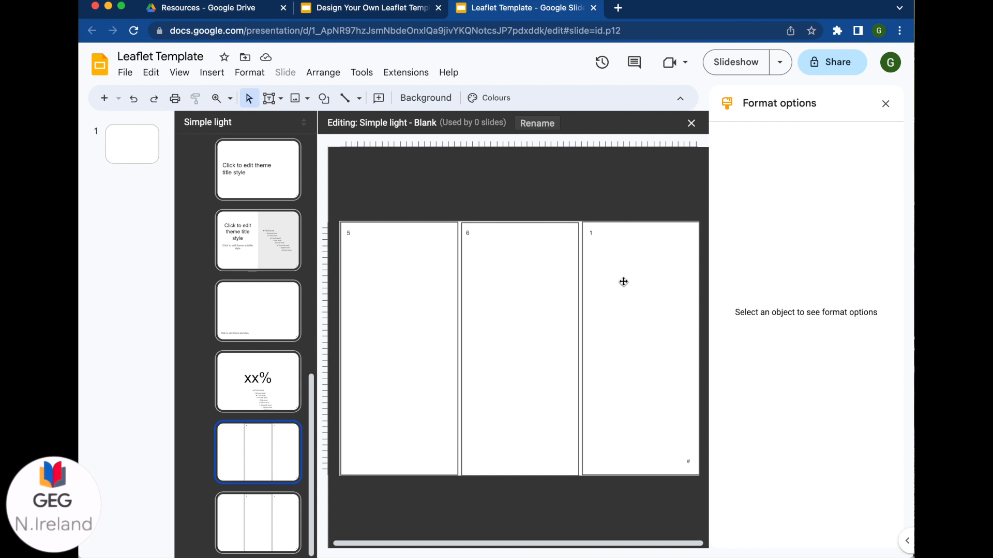
# Add a title placeholder across the top of the panel numbered 1, just below its number label
pyautogui.click(282, 100)
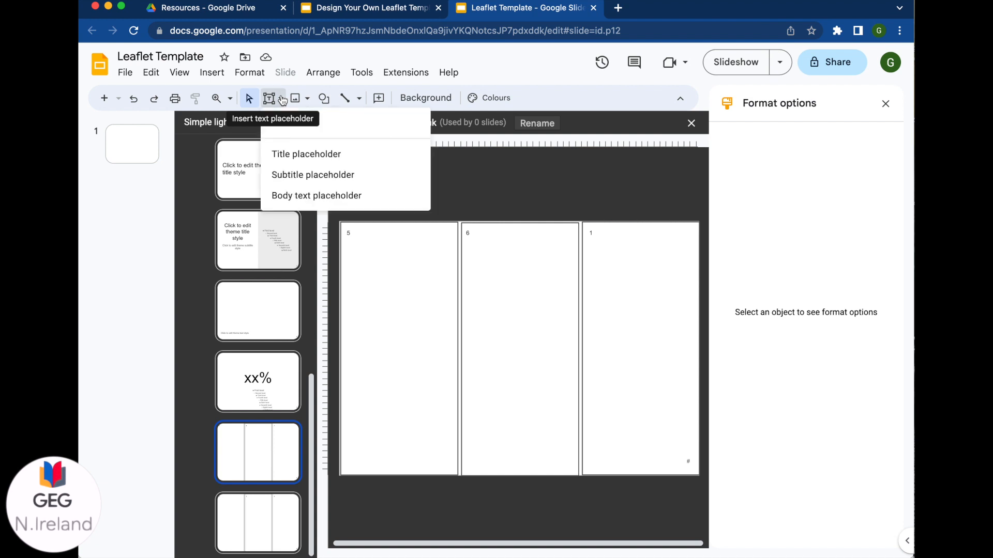
pyautogui.click(316, 155)
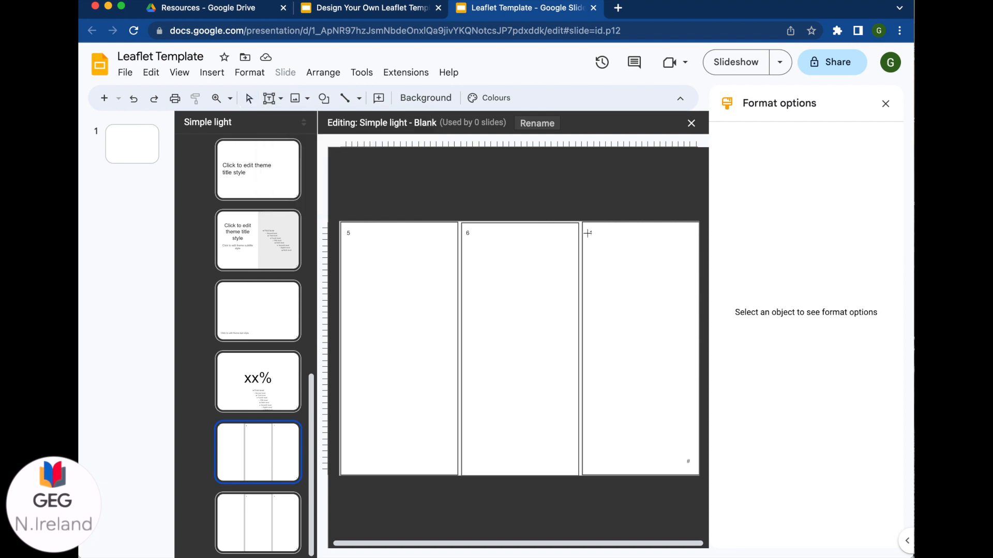
pyautogui.moveTo(588, 238); pyautogui.dragTo(694, 274)
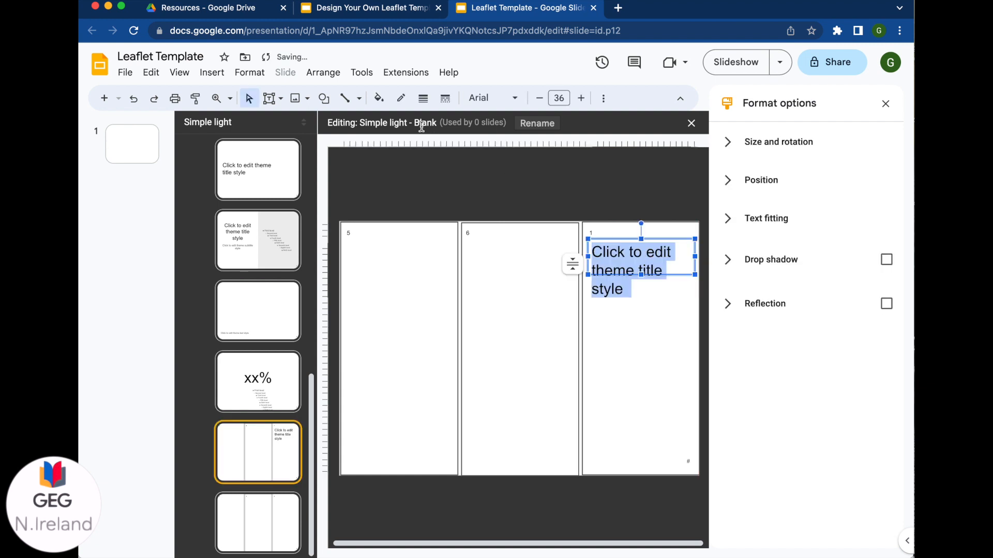
# Set the title placeholder's text to the Comfortaa font at size 30
pyautogui.click(515, 99)
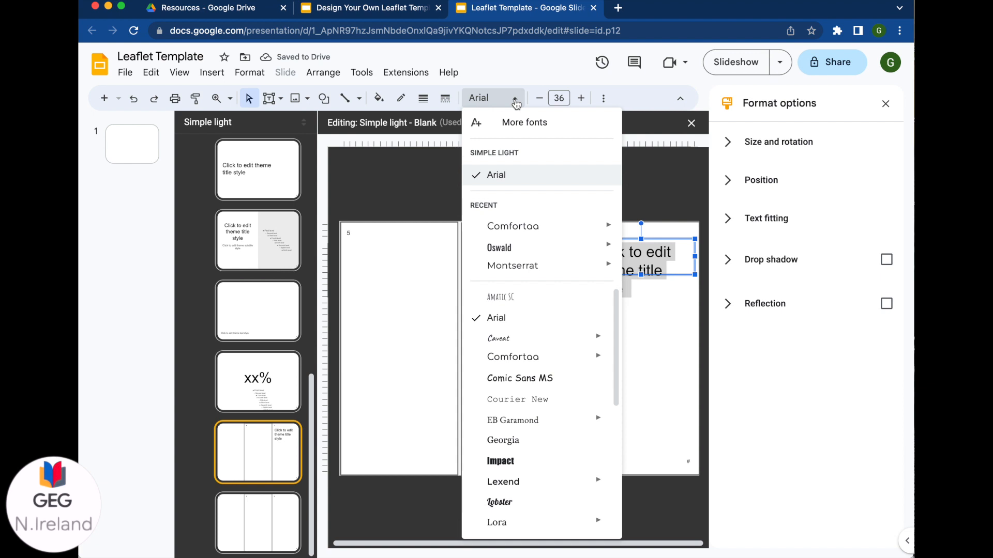
pyautogui.moveTo(595, 226)
pyautogui.click(642, 316)
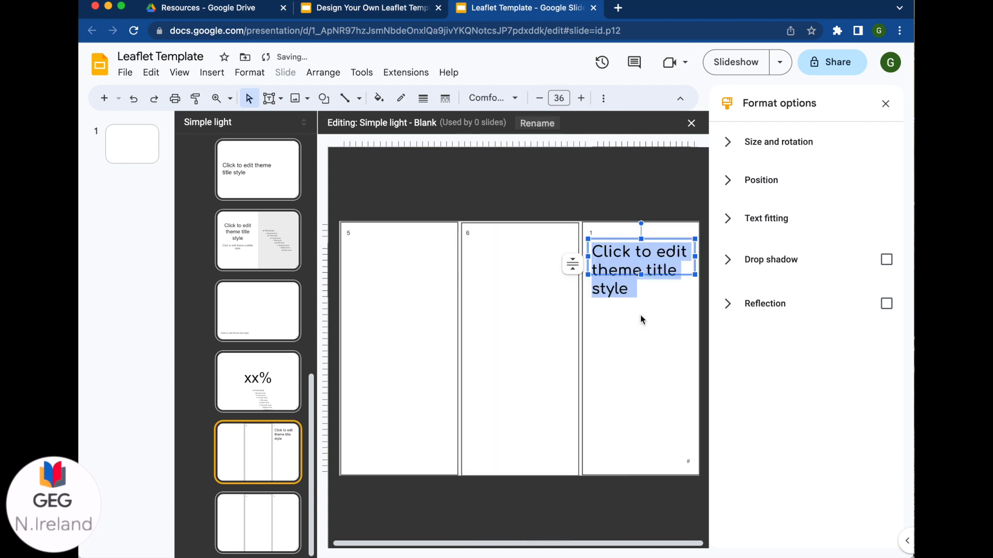
pyautogui.click(559, 97)
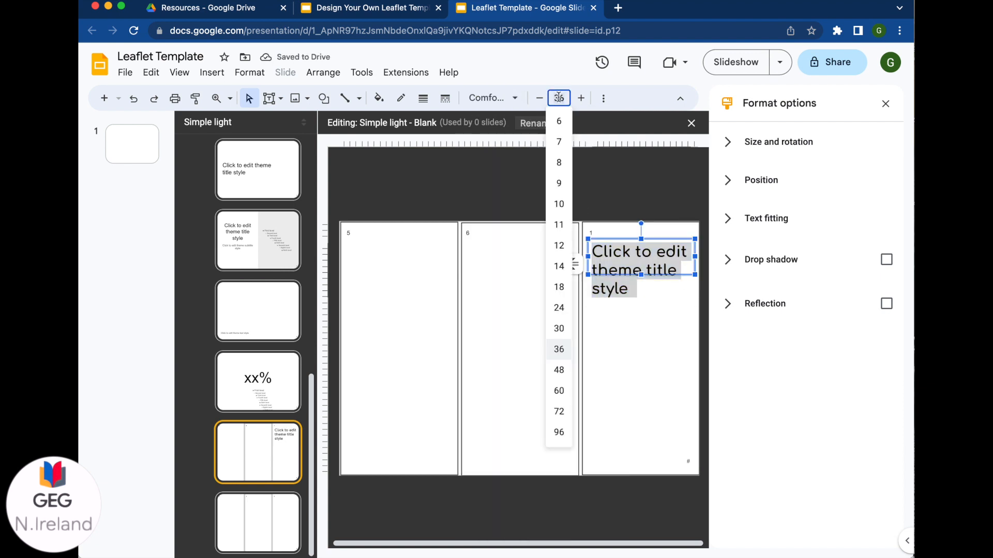
pyautogui.click(566, 329)
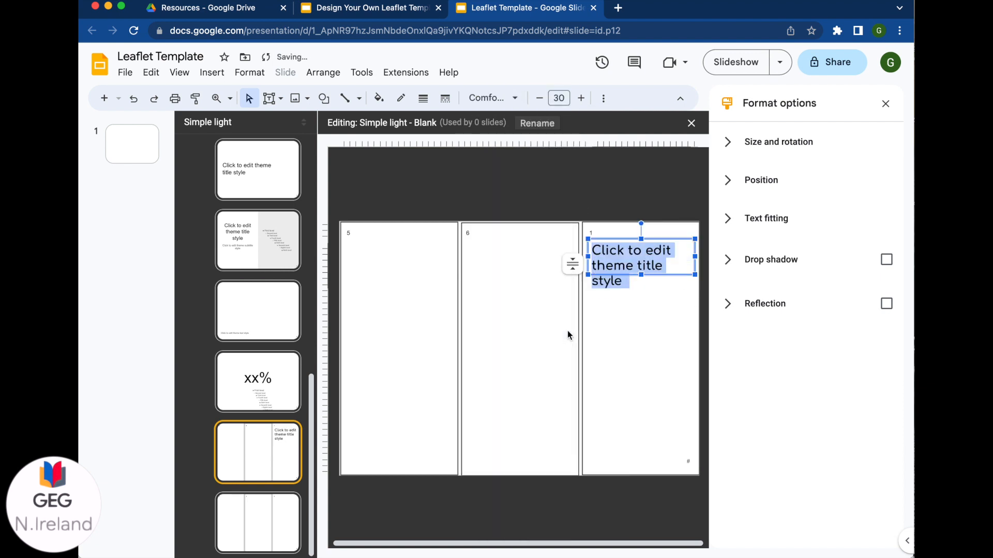
pyautogui.click(568, 188)
# Insert a body text placeholder in the panel numbered 6
pyautogui.click(280, 99)
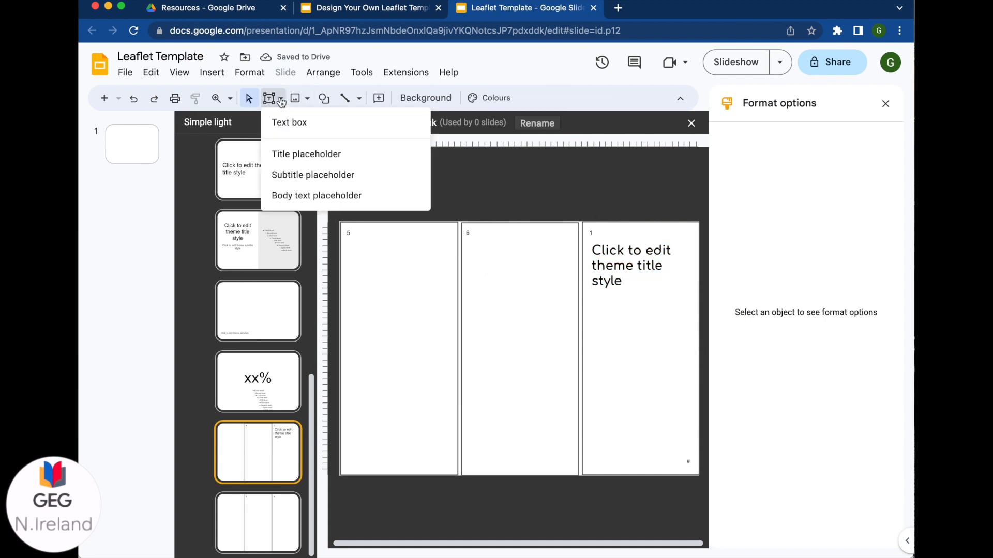
pyautogui.click(325, 194)
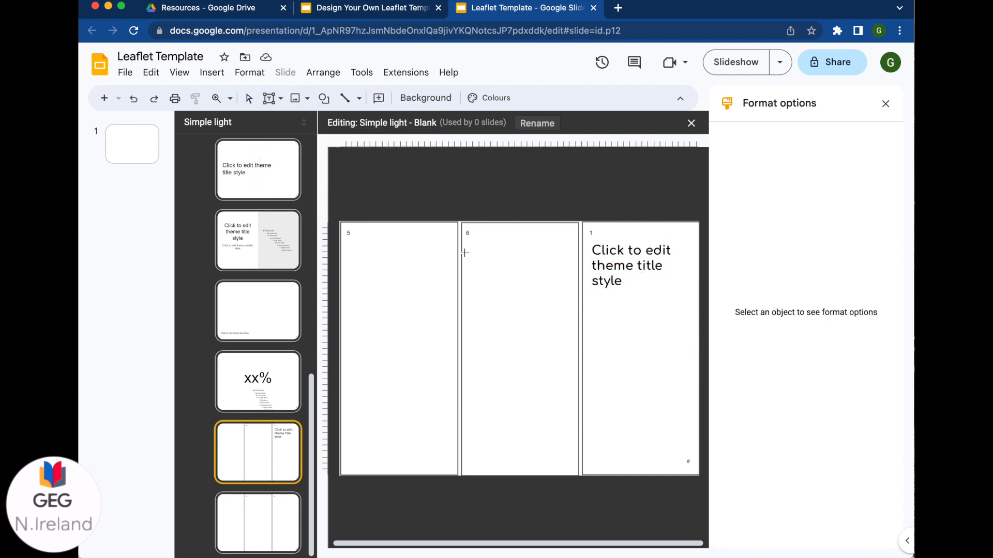